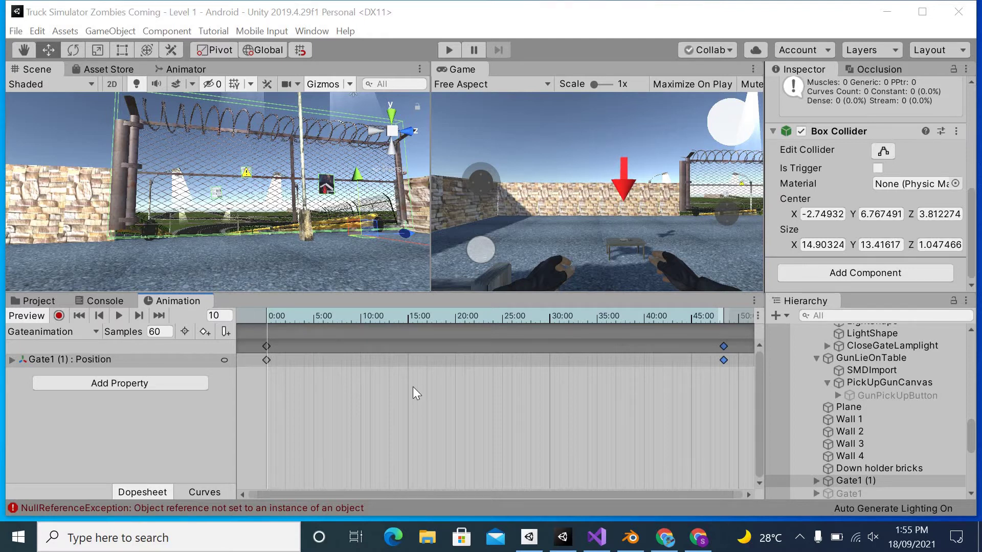
Play back the existing Gateanimation clip to check how fast the gate slides.
click(121, 315)
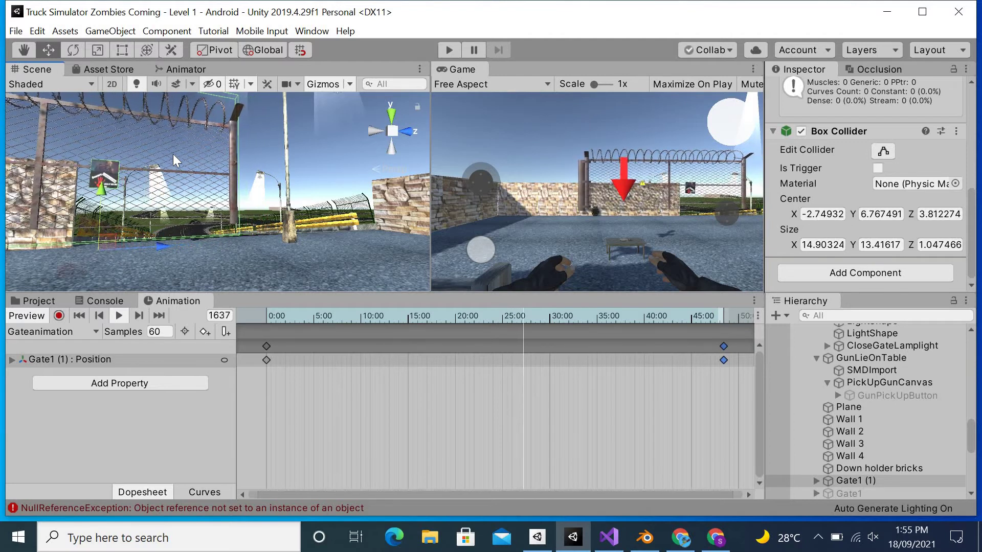
click(114, 317)
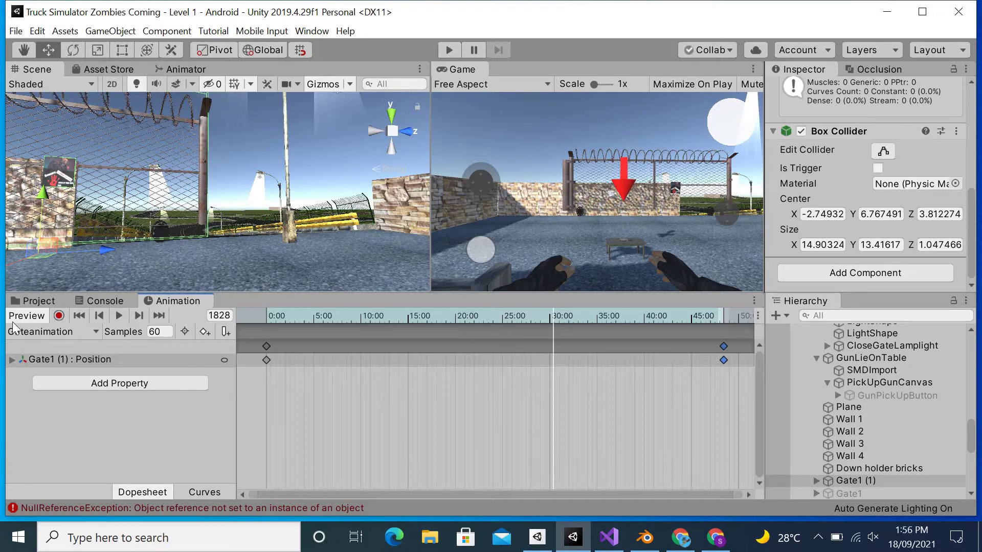
Delete the Gateanimation clip and the Gate1 controller from the Scene1MyOwnGameAnimations folder.
click(39, 301)
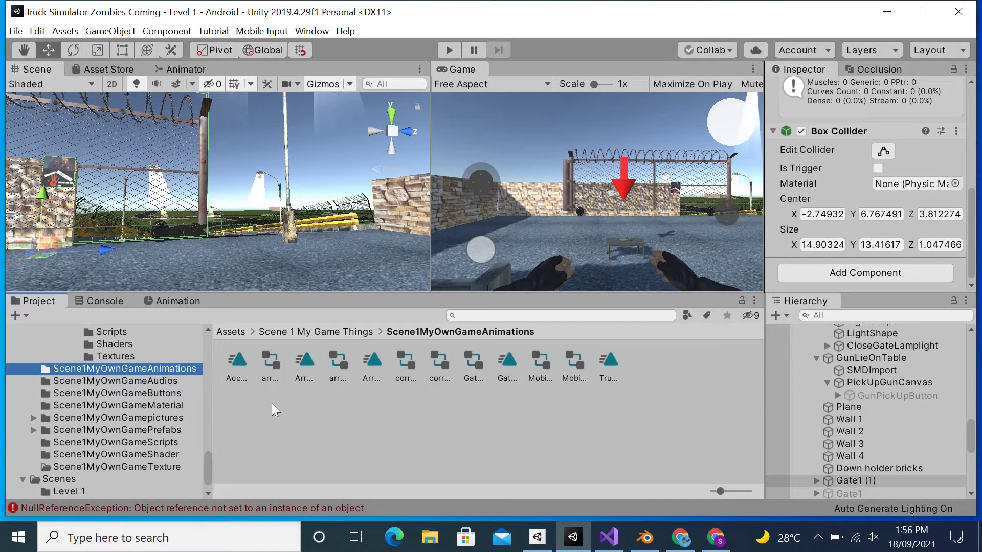
click(507, 366)
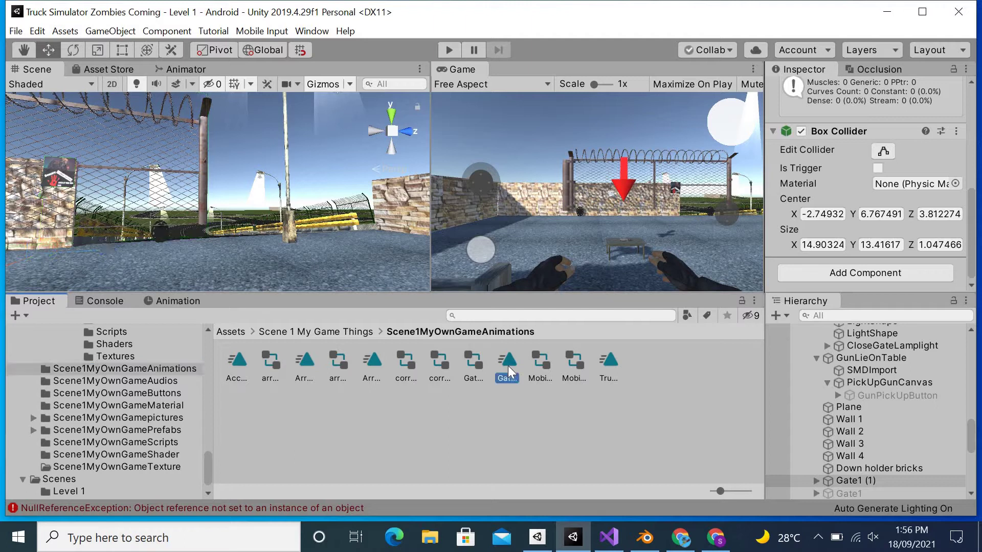
right_click(507, 366)
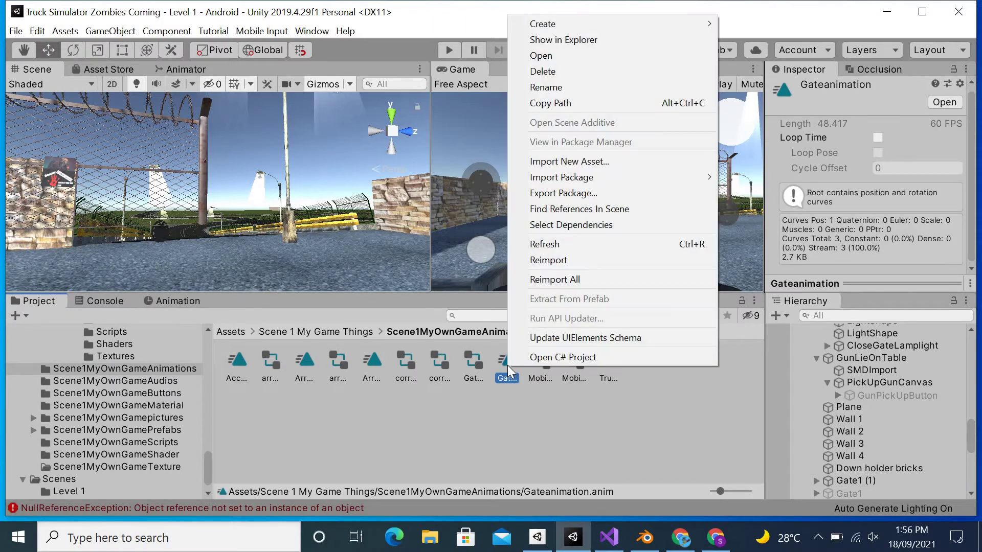
click(555, 74)
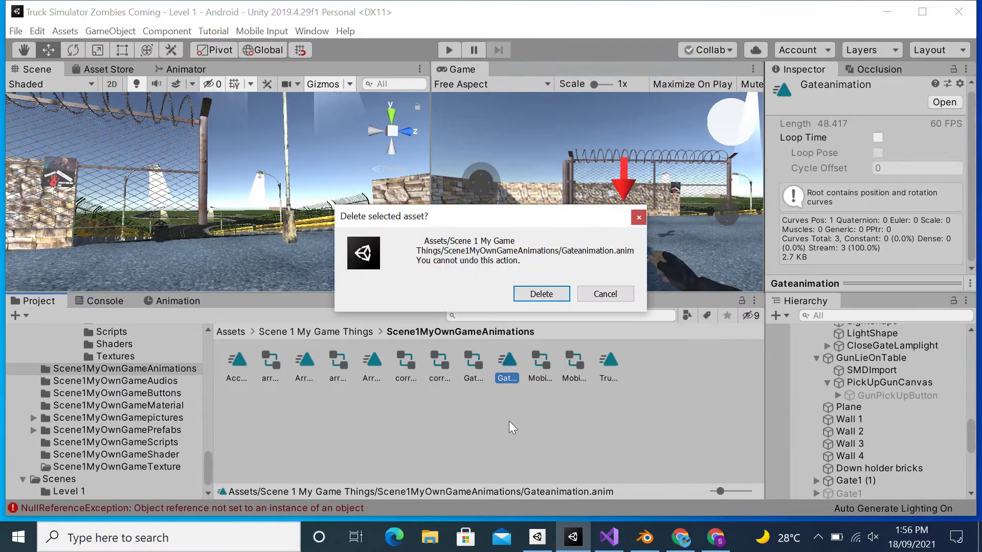
click(530, 293)
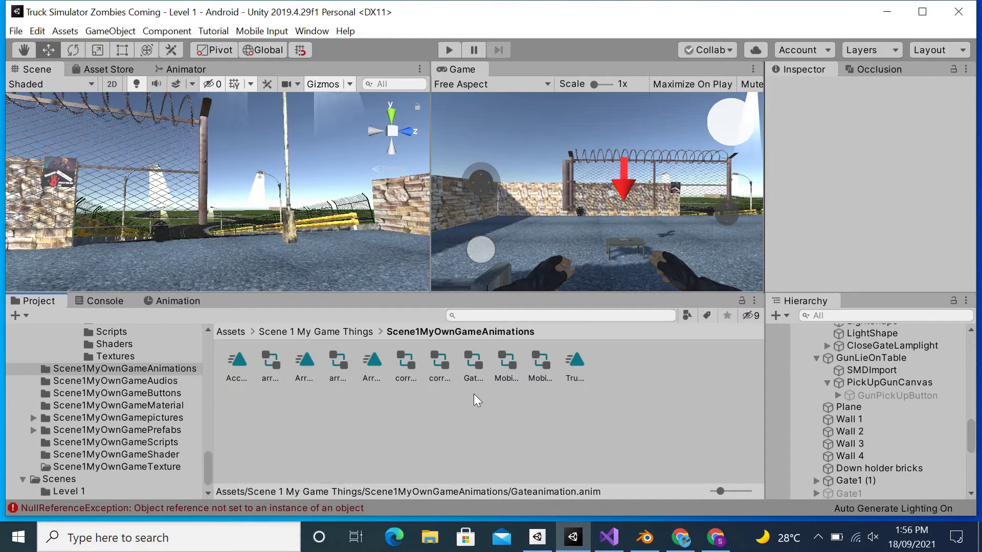
right_click(473, 366)
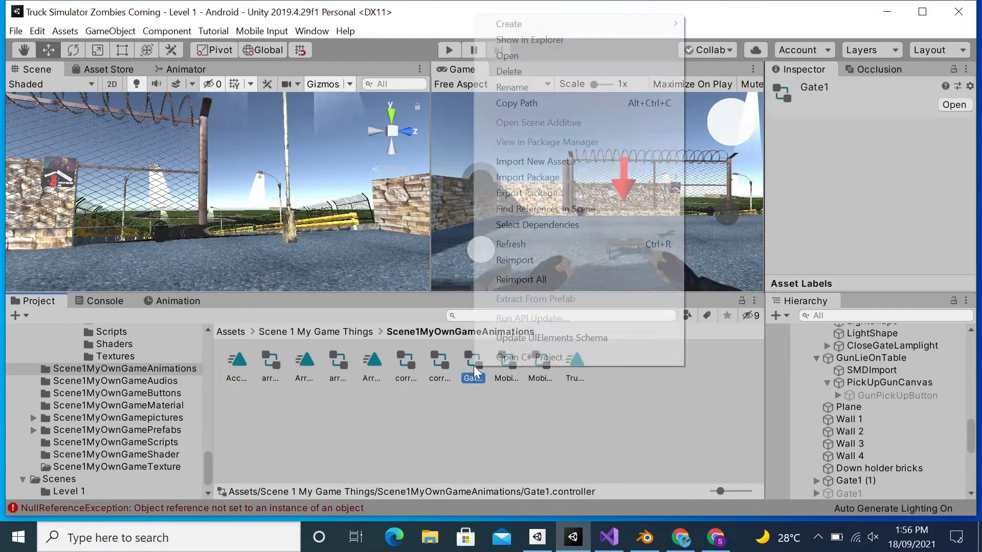
click(568, 71)
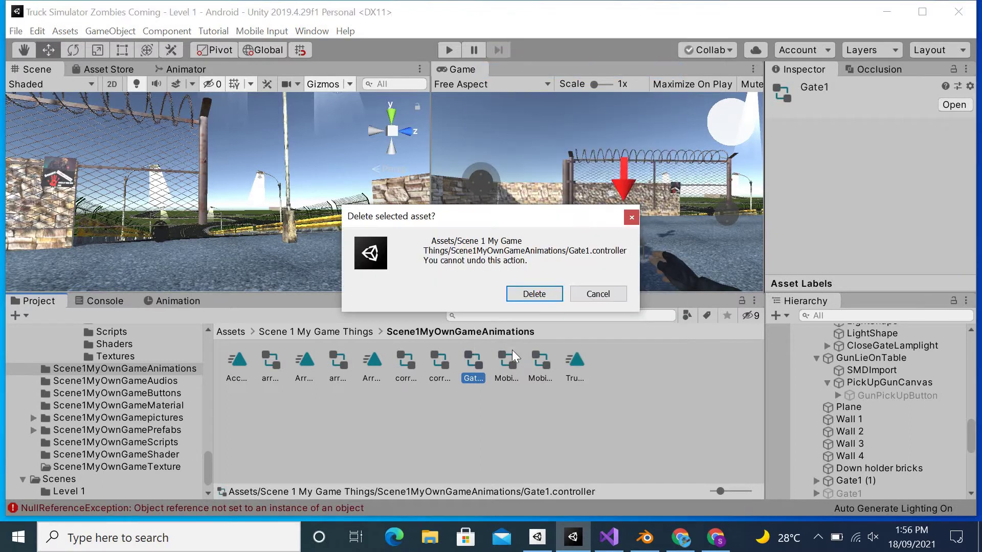
click(546, 290)
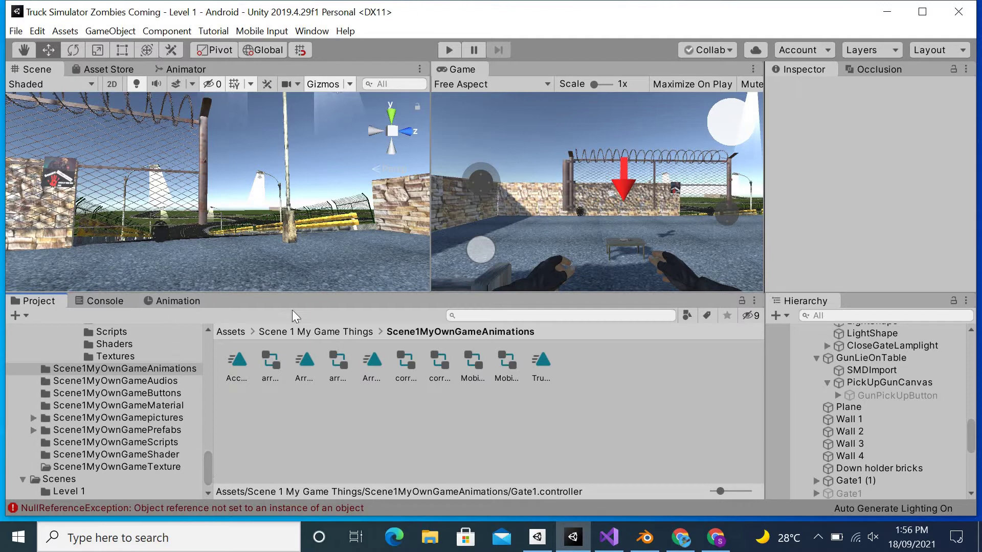
Move Gate1 (1) along the Z axis across the wall opening to a Z position of about 44.62.
click(918, 480)
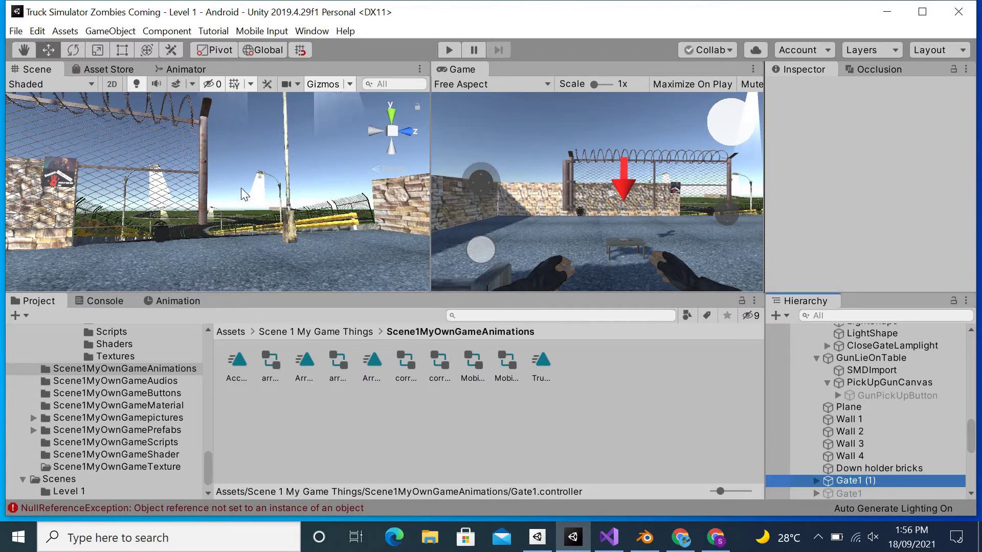
click(201, 189)
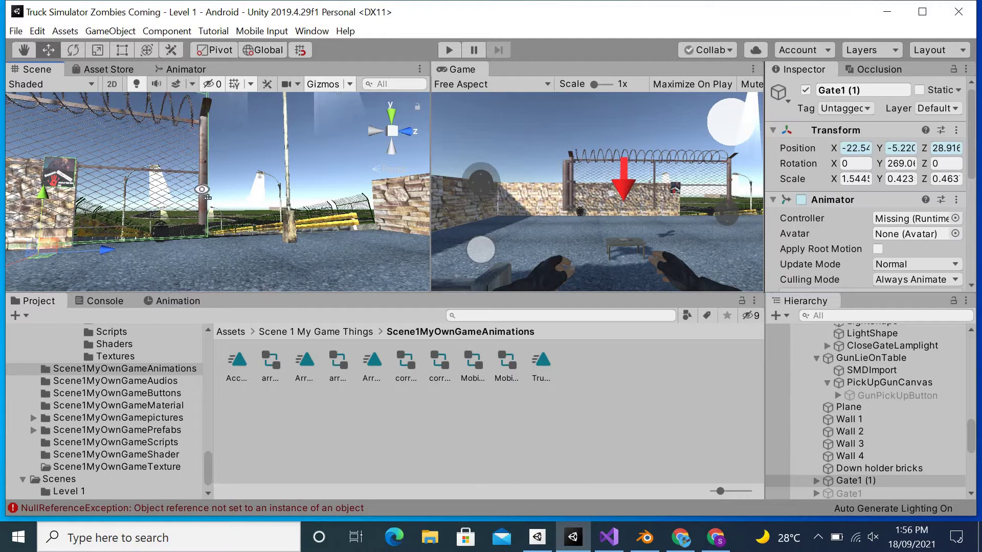
right_drag(201, 190, 127, 229)
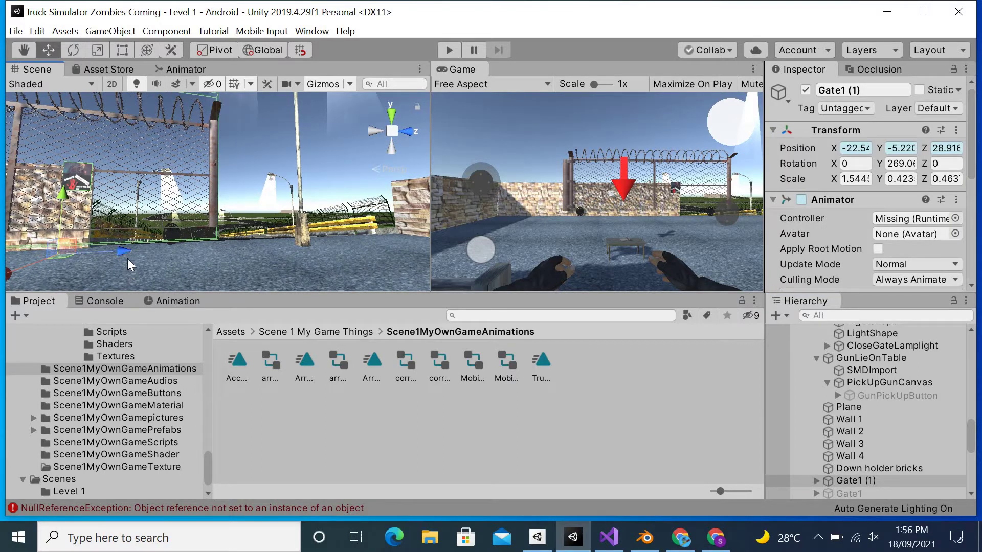
drag(124, 253, 527, 226)
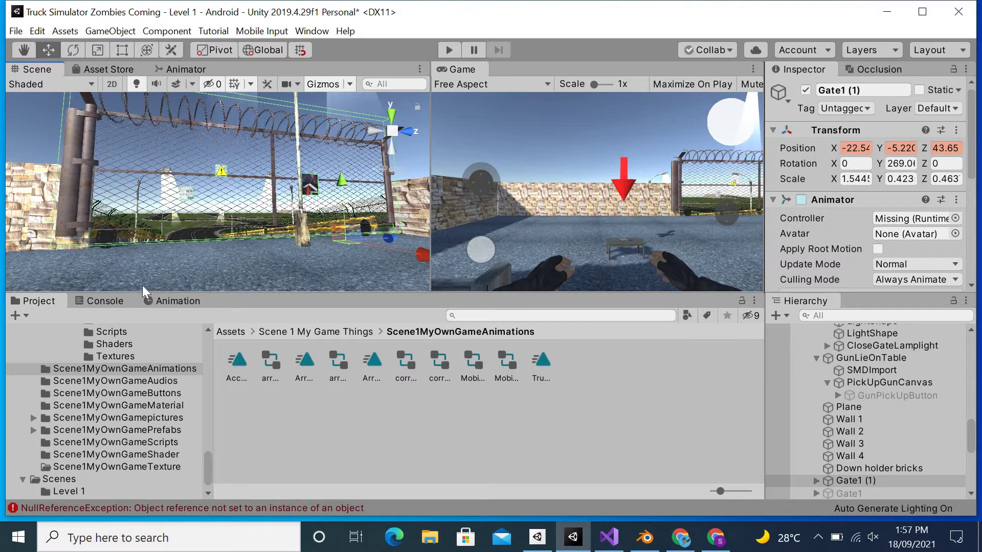
Create an animation clip for Gate1 (1) and save it as New Animation.
click(162, 303)
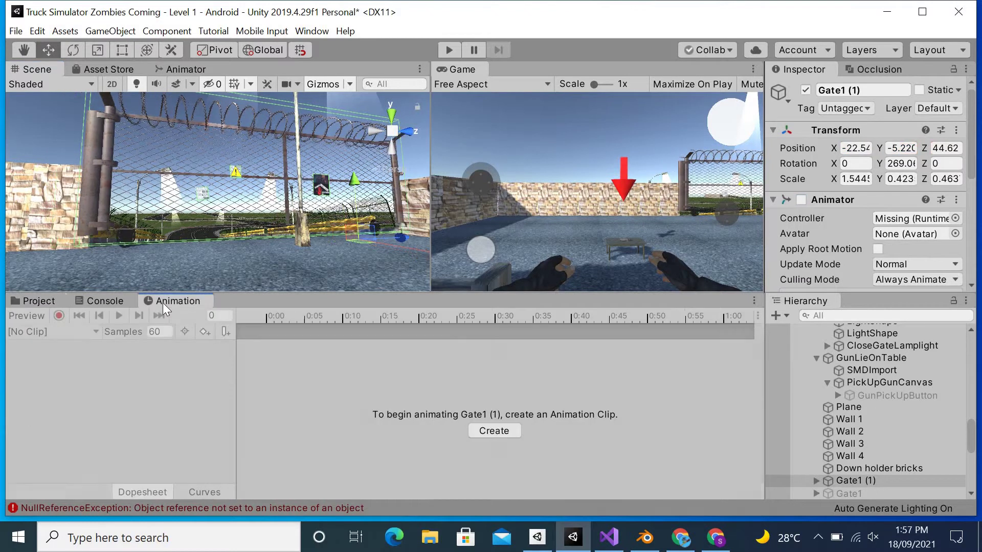
click(514, 431)
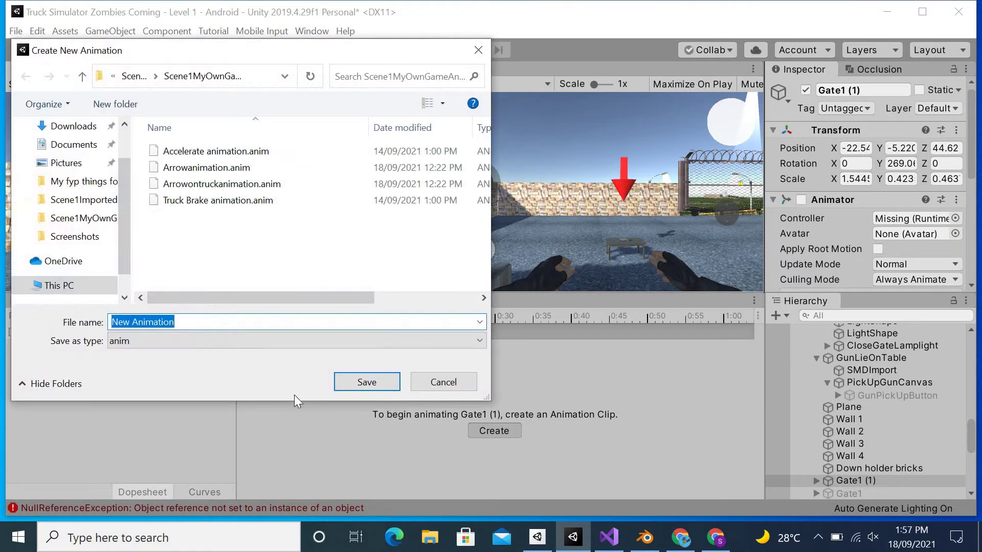
click(374, 381)
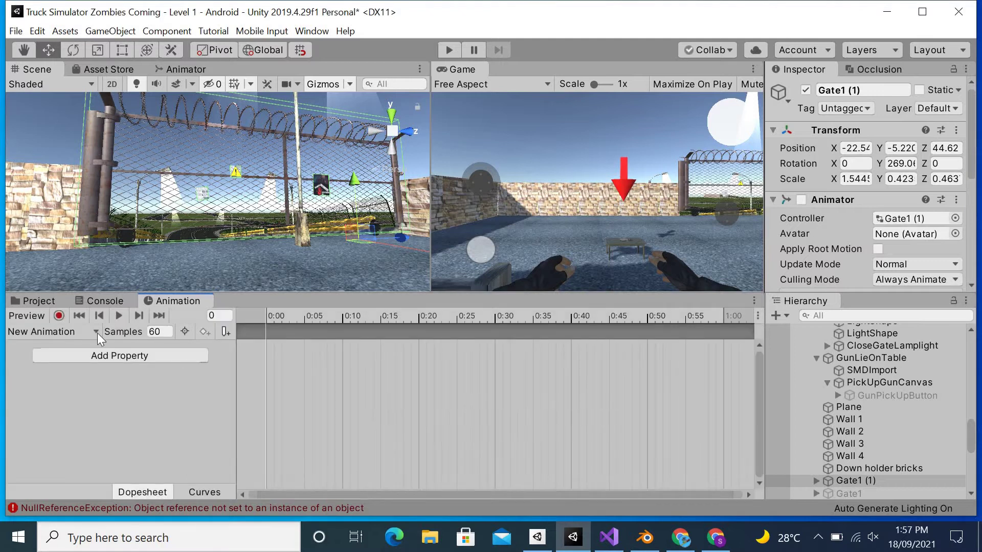
Record Gate1 (1) sliding open from about Z 44.93 at 0:00 to about Z 21.83 at frame 20, and play the clip.
click(60, 315)
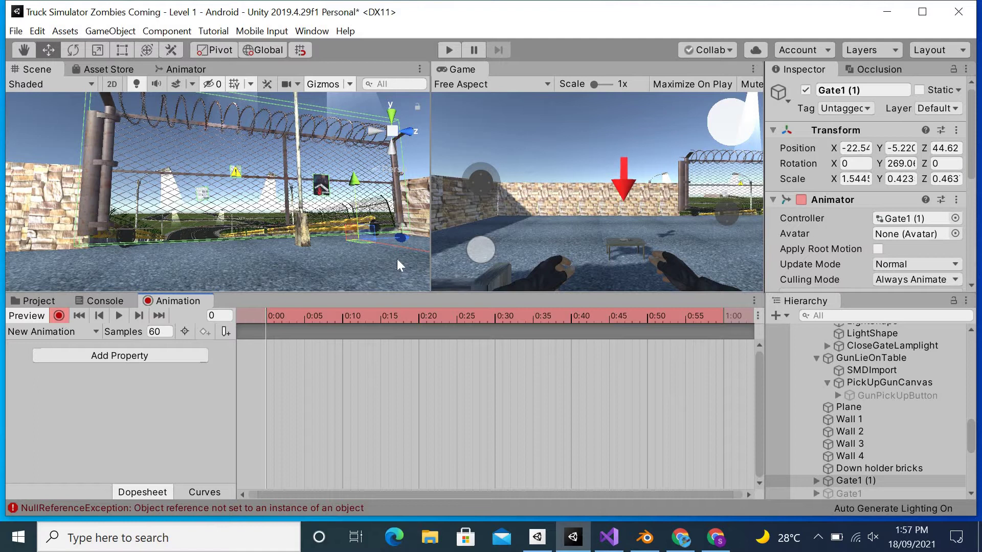
drag(402, 237, 405, 235)
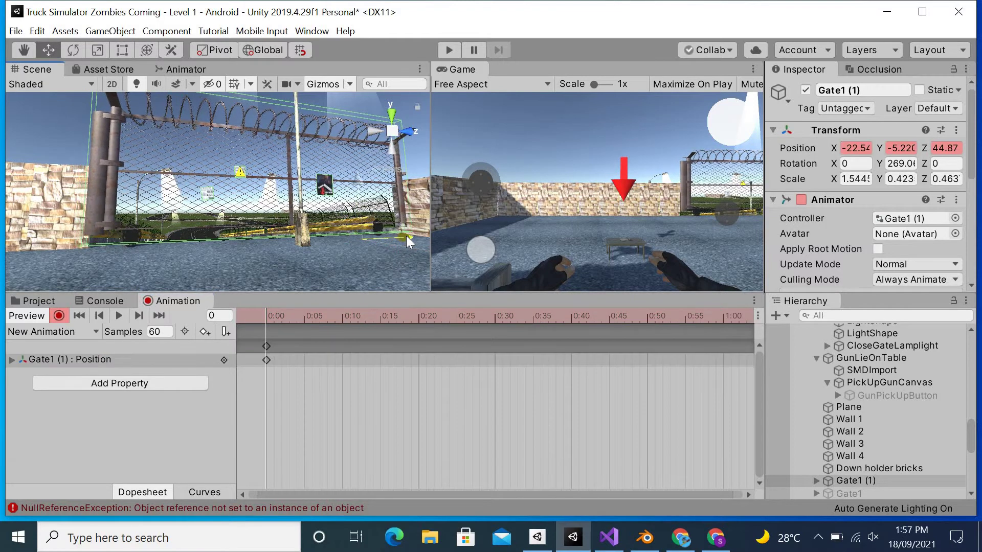
click(418, 320)
drag(408, 238, 116, 256)
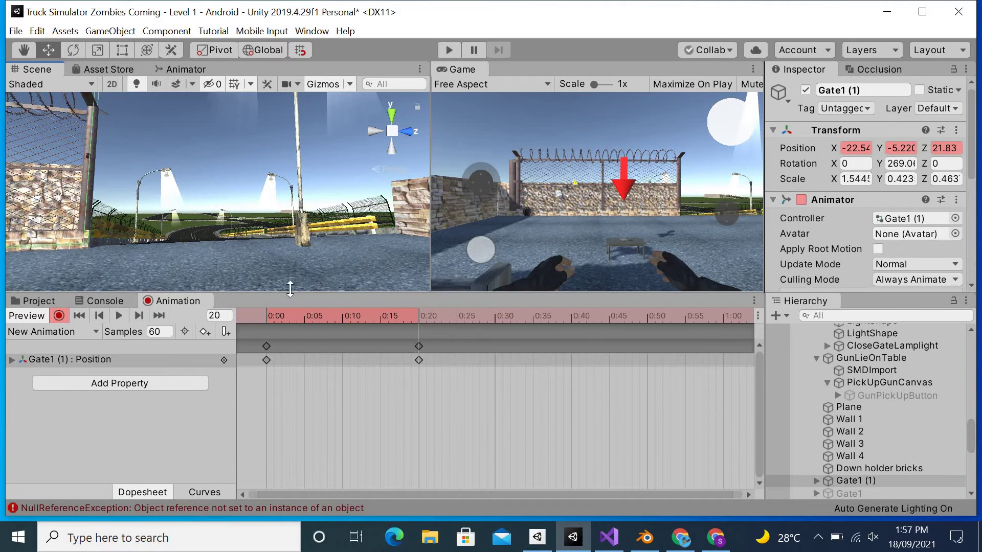
click(66, 317)
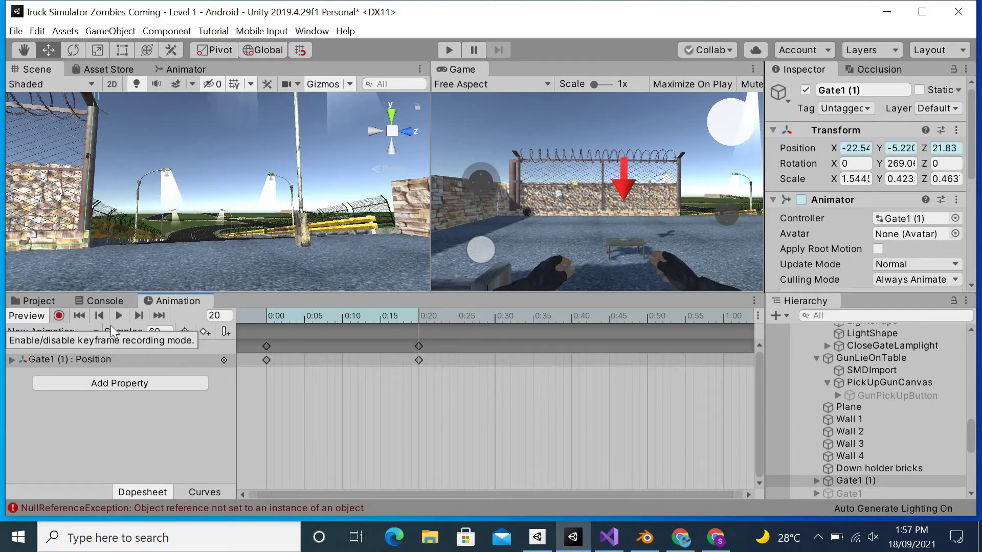
click(119, 320)
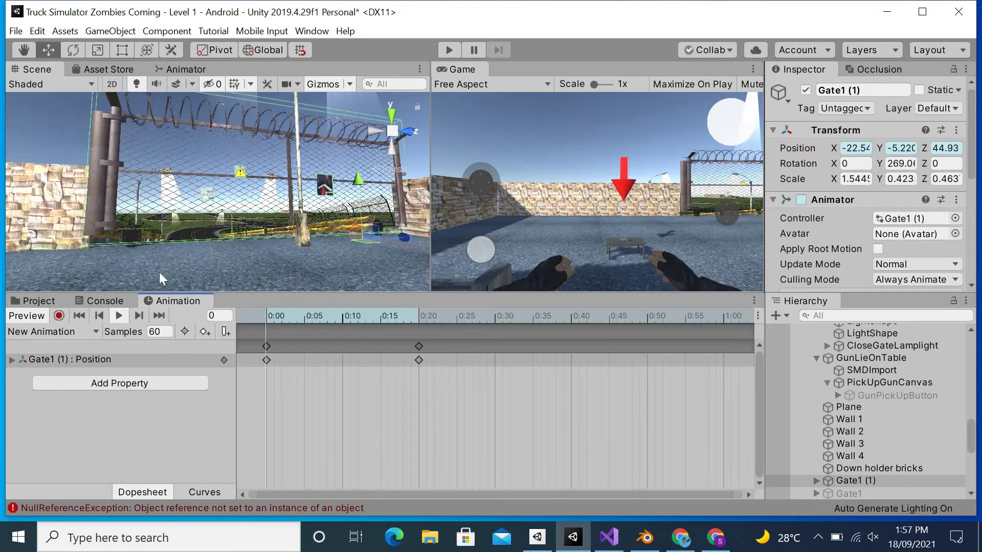
click(121, 318)
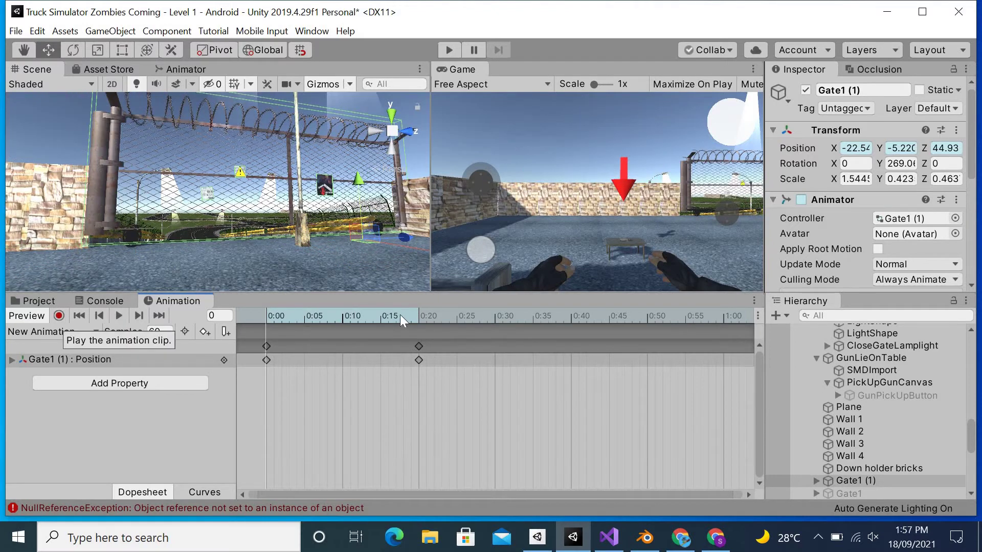
Slow the gate's slide by moving its last position keyframe out to about 2:27, and play the clip.
click(418, 346)
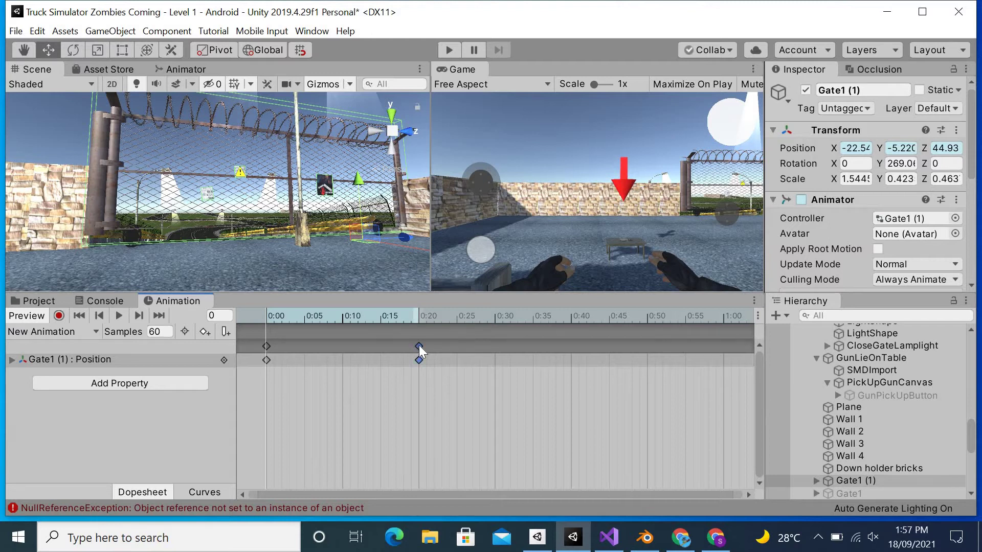
drag(424, 347, 723, 345)
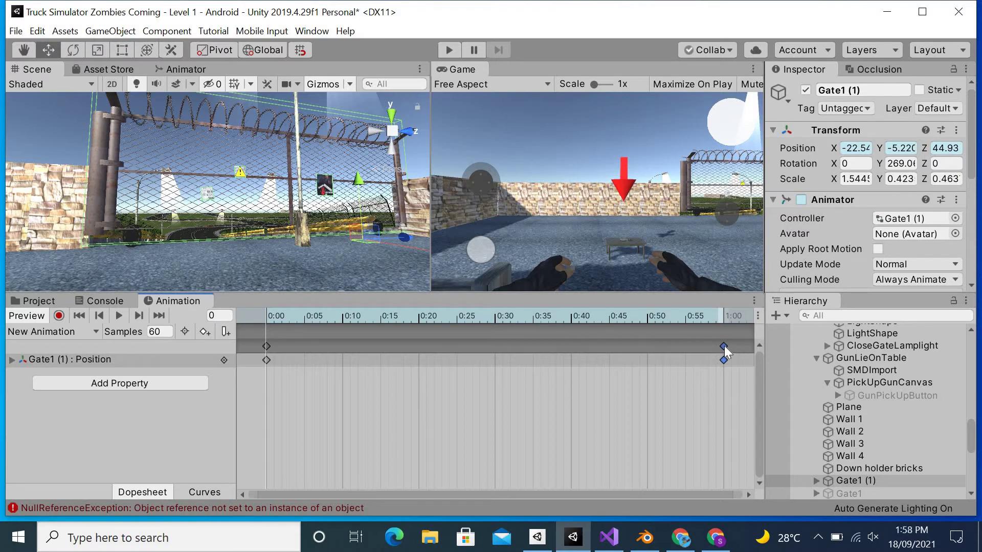
drag(722, 346, 884, 339)
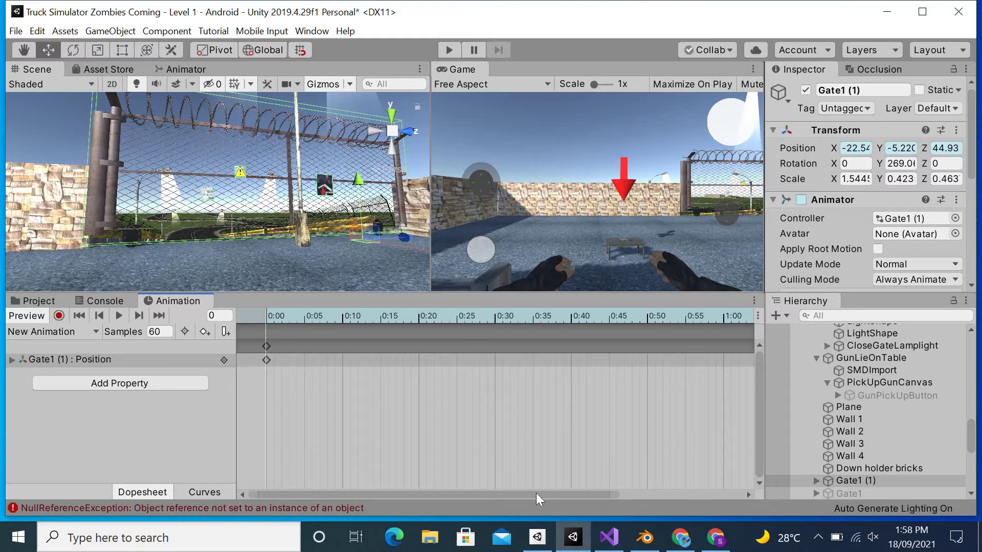
drag(539, 492, 735, 487)
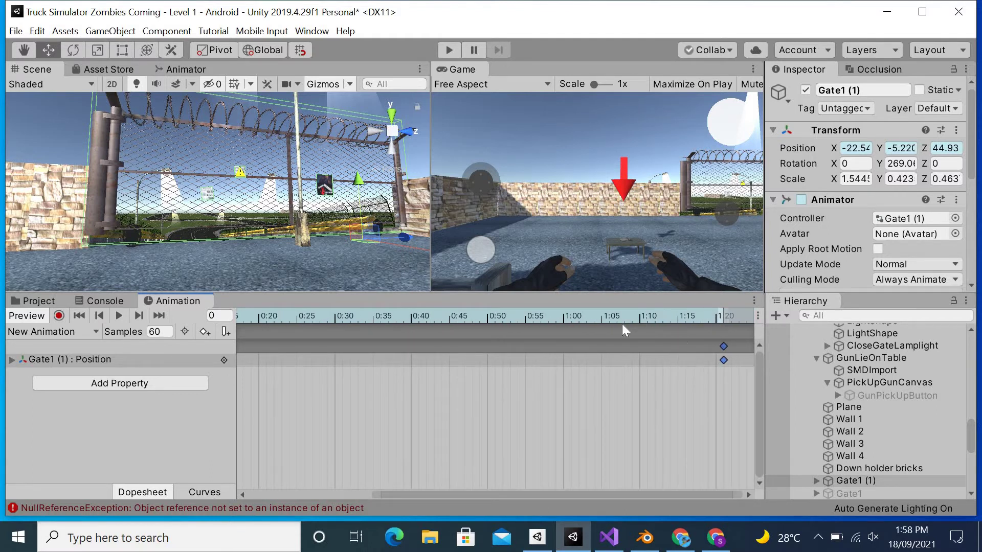
drag(724, 350, 738, 349)
drag(796, 342, 906, 330)
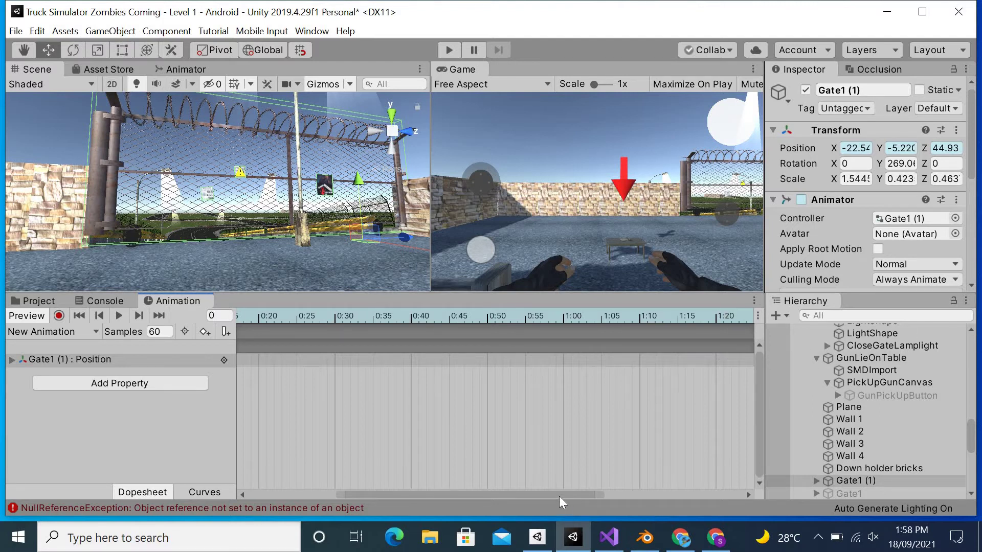
drag(560, 496, 725, 502)
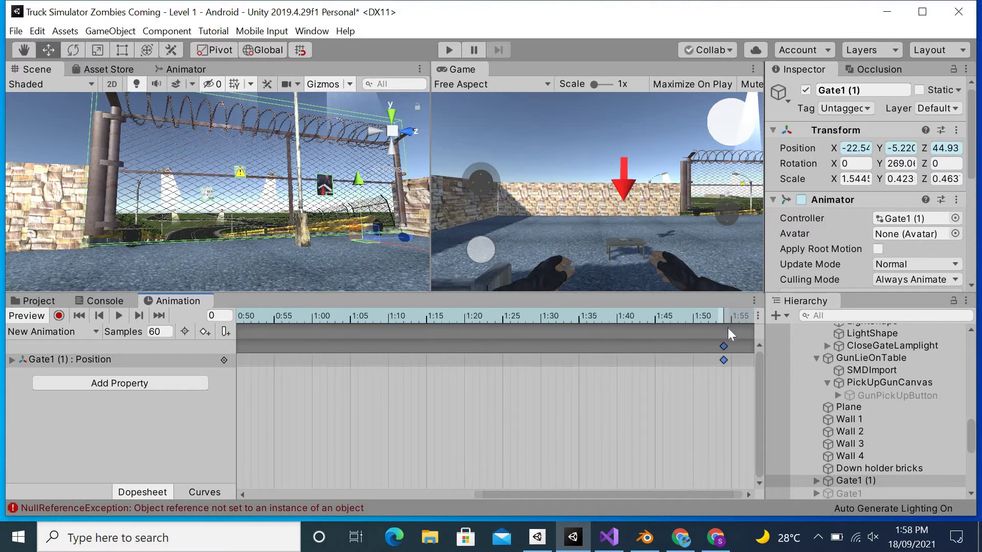
drag(725, 342, 819, 334)
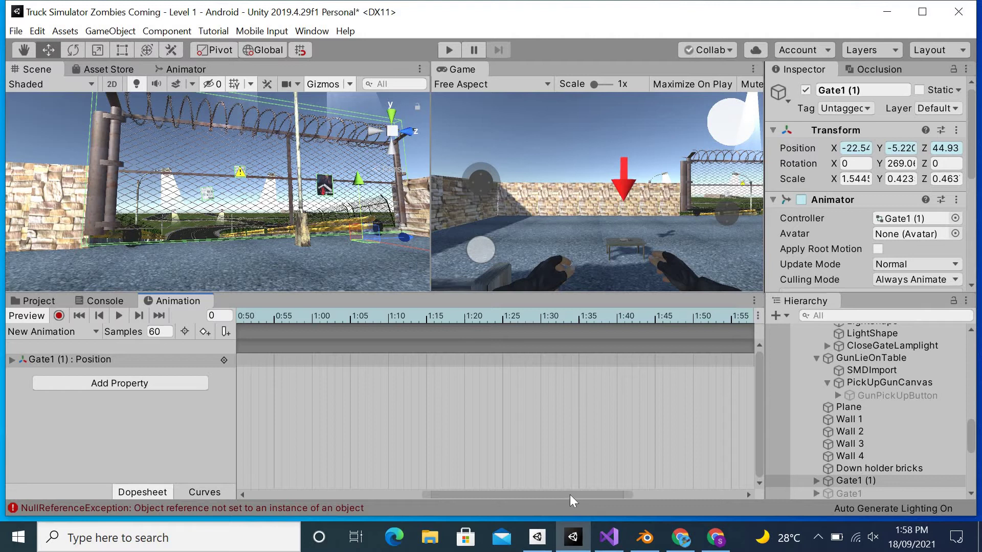
drag(569, 495, 747, 444)
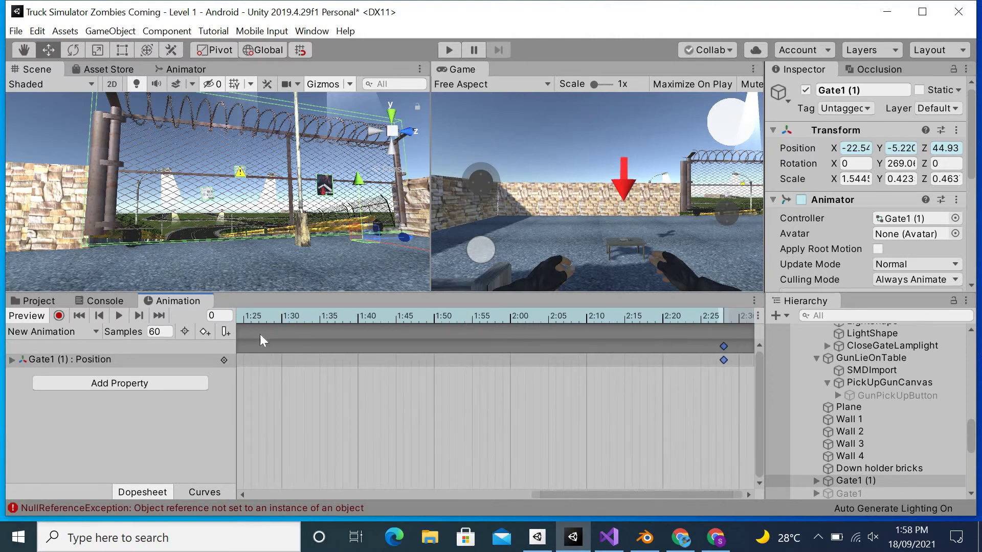
click(119, 315)
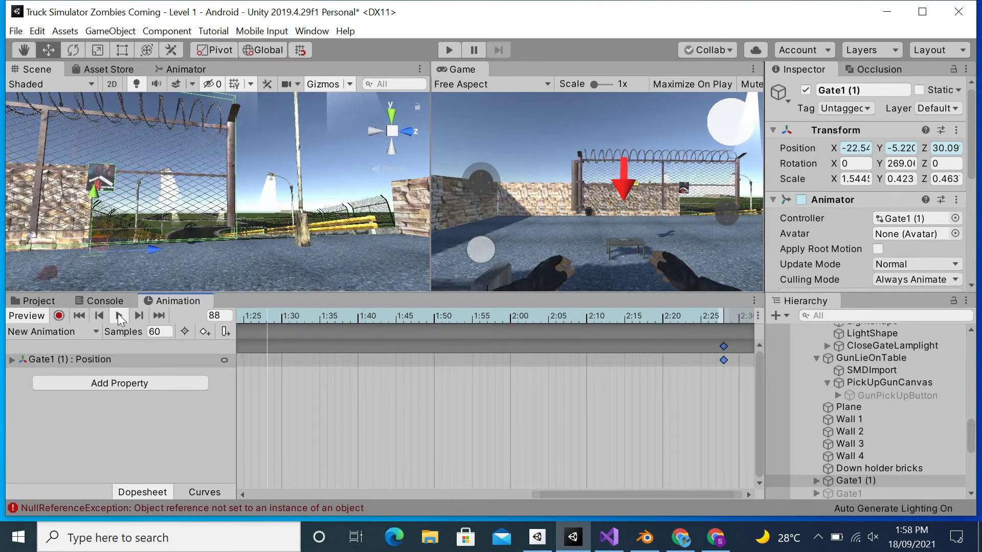
click(119, 316)
Extend the gate's last position keyframe further to about 3:50 and play the slower animation from the clip's start.
key(Delete)
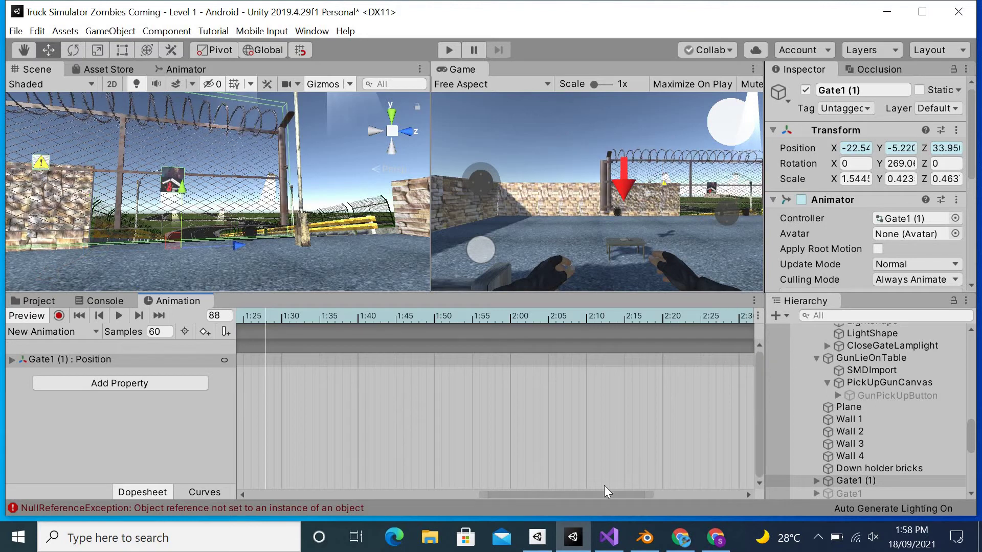
drag(592, 495, 731, 406)
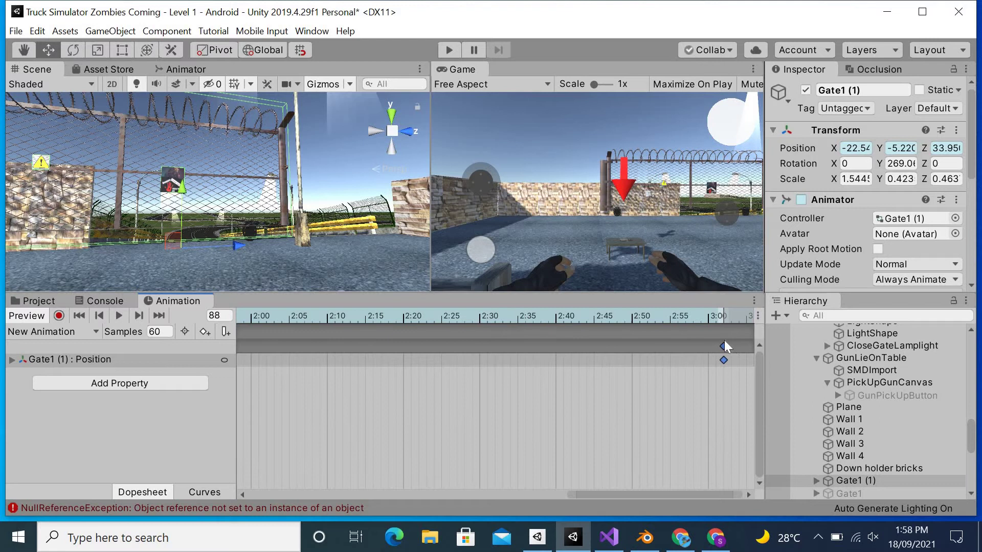
key(Delete)
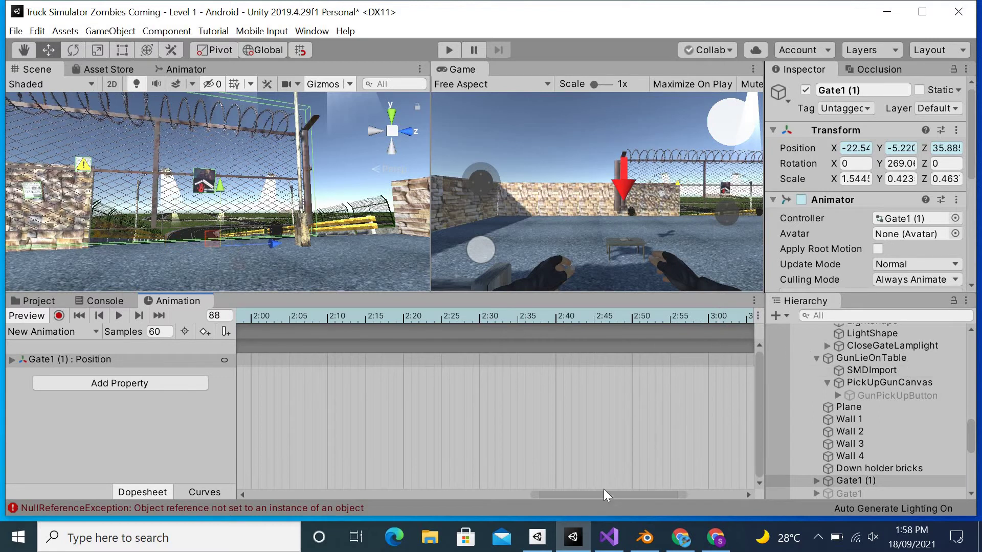
drag(603, 495, 727, 362)
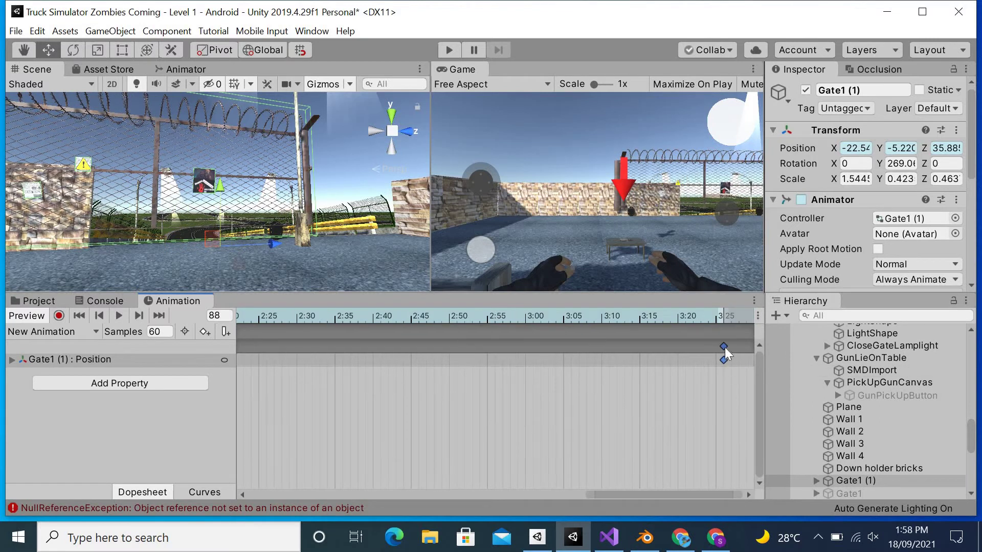
key(Delete)
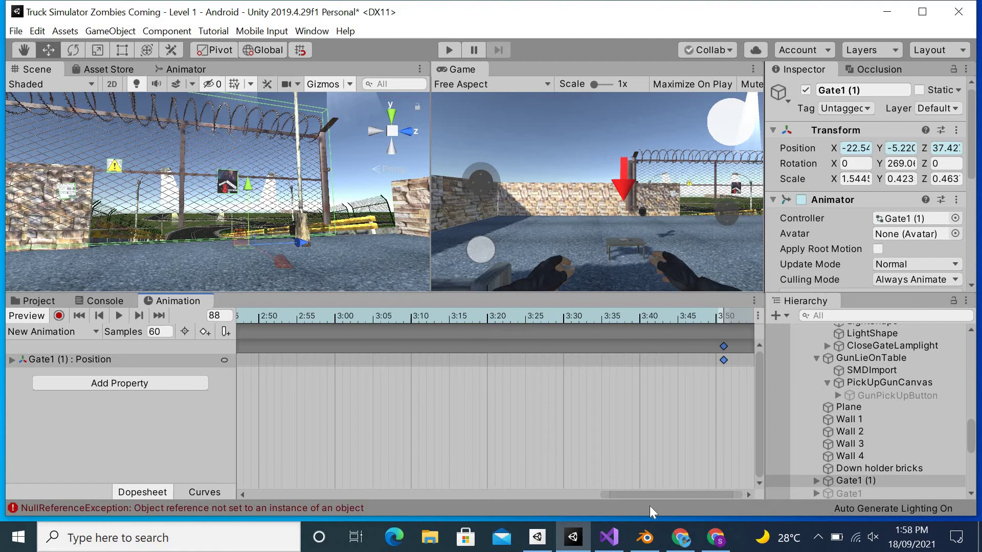
drag(649, 492, 287, 482)
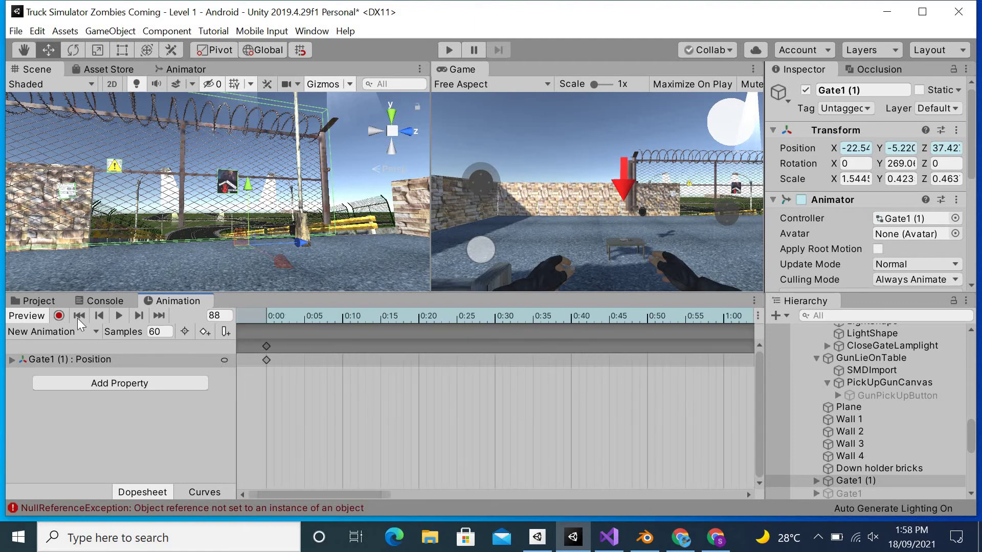
click(118, 316)
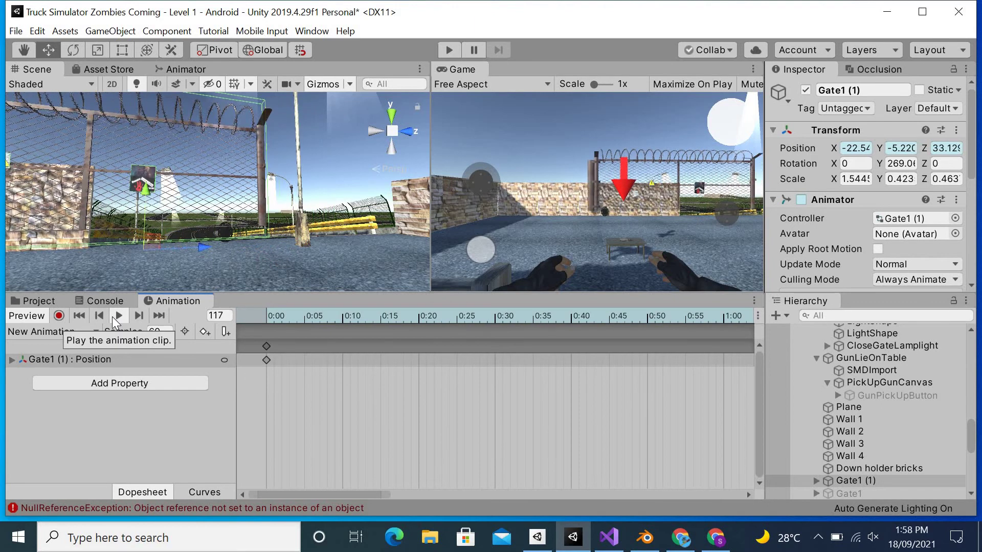